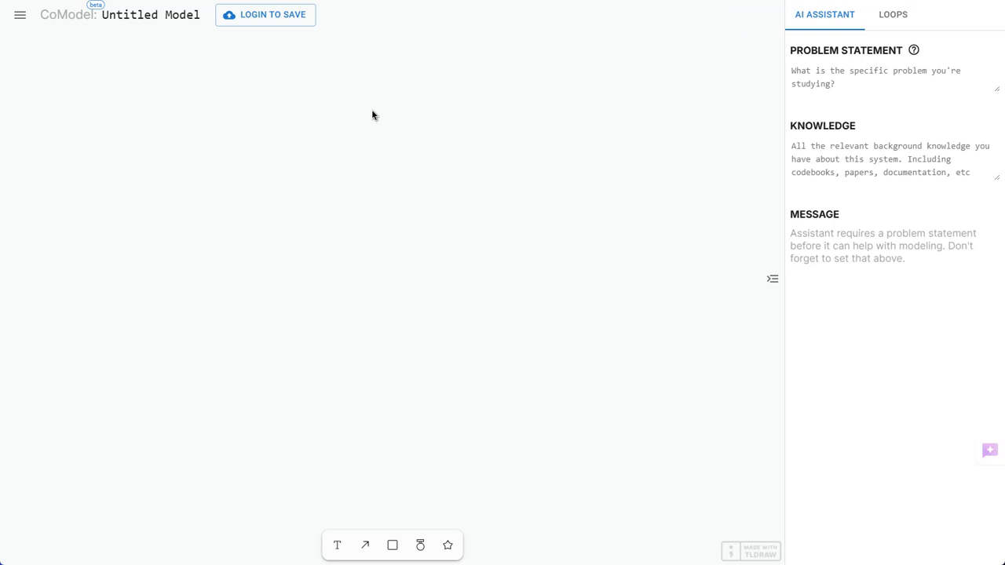
Log in to the account so that the model can be saved
{"action": "left_click", "coordinate": [287, 19]}
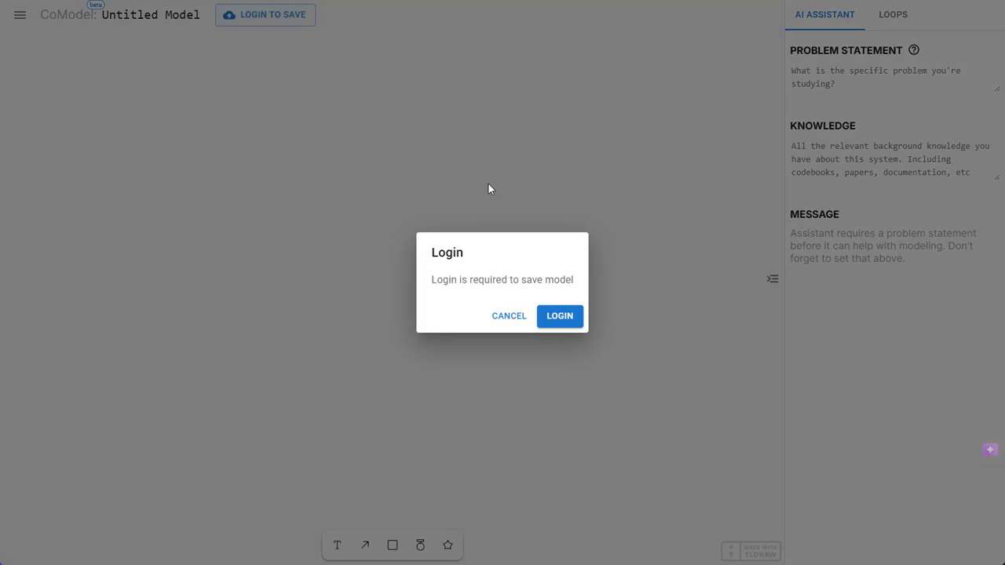
{"action": "left_click", "coordinate": [563, 318]}
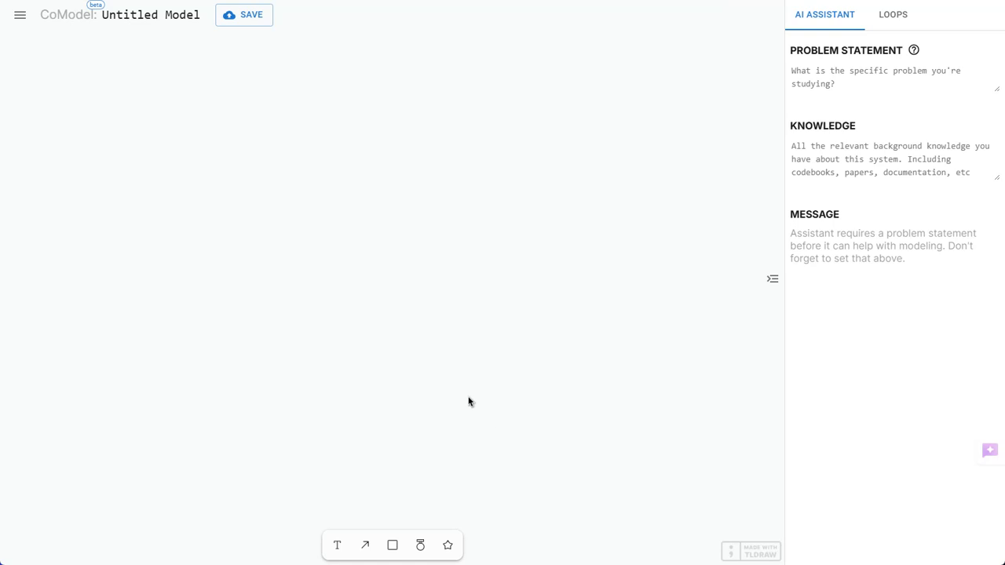
Add a "saving account" text variable on the canvas and narrow it so the name wraps onto two lines
{"action": "left_click", "coordinate": [337, 547]}
{"action": "left_click", "coordinate": [414, 168]}
{"action": "type", "text": "saving acc"}
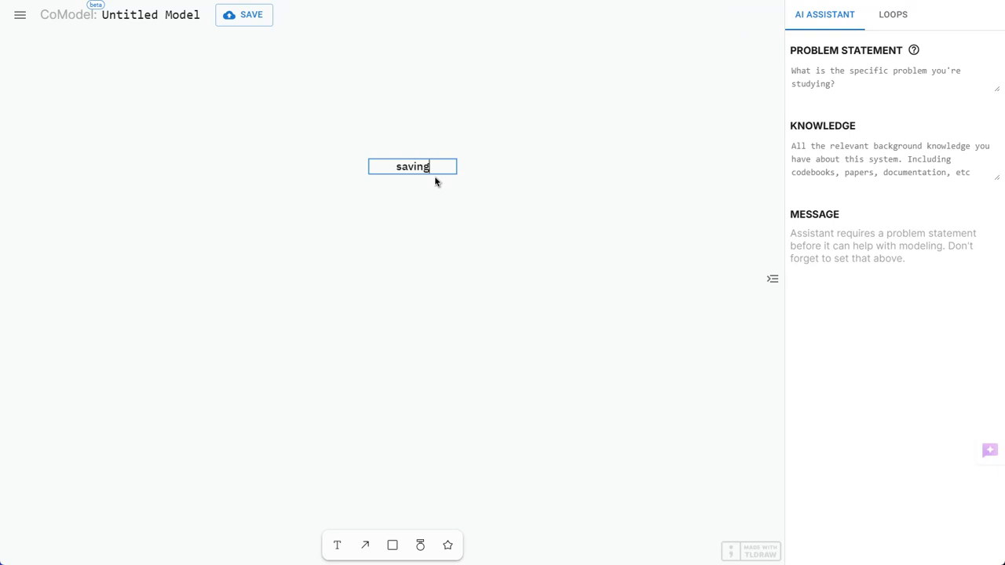
{"action": "type", "text": "ount"}
{"action": "left_click", "coordinate": [447, 168]}
{"action": "left_click_drag", "start_coordinate": [458, 168], "coordinate": [422, 178]}
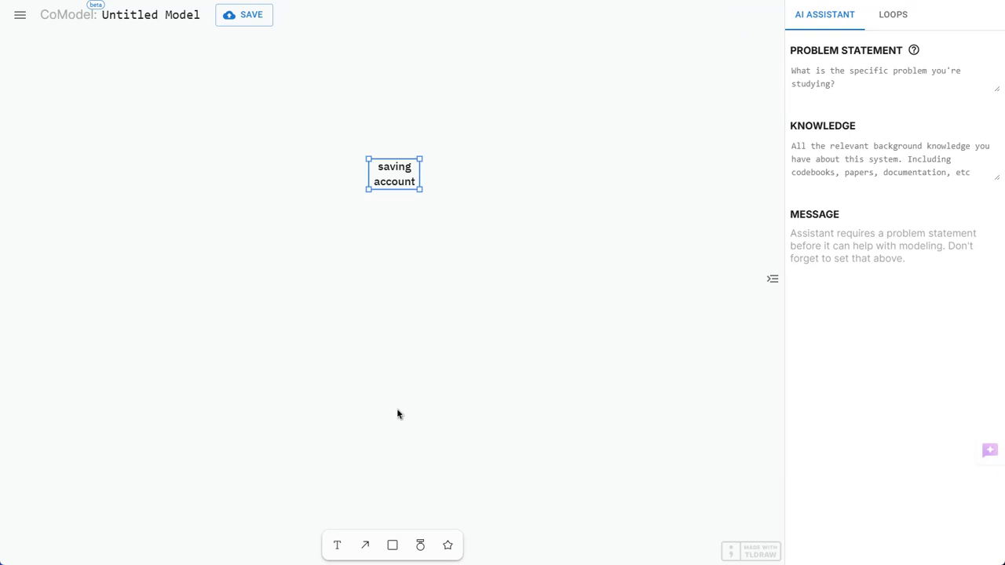
Add a second text variable named "interst" below the saving account variable
{"action": "left_click", "coordinate": [338, 545]}
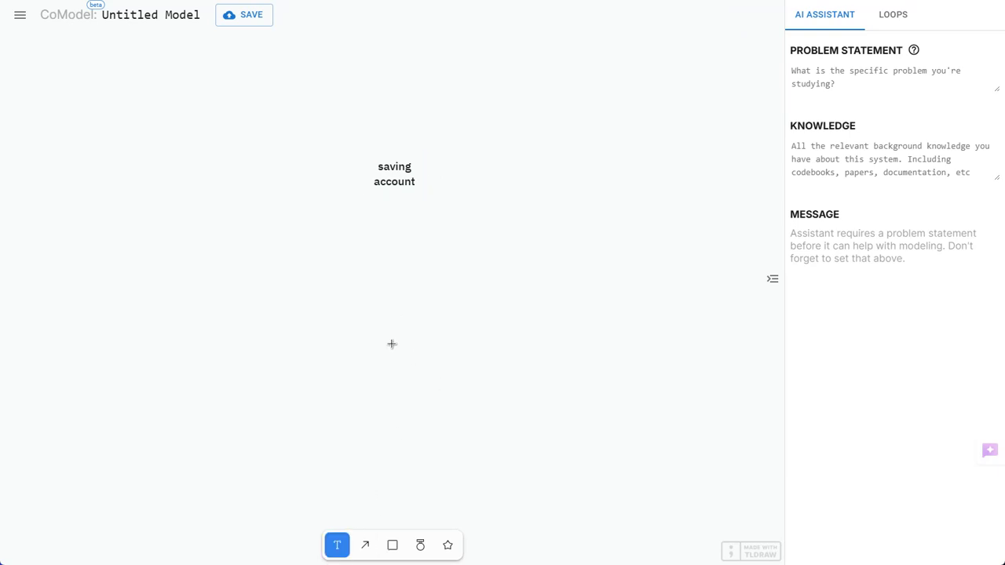
{"action": "left_click", "coordinate": [392, 343]}
{"action": "type", "text": "interst"}
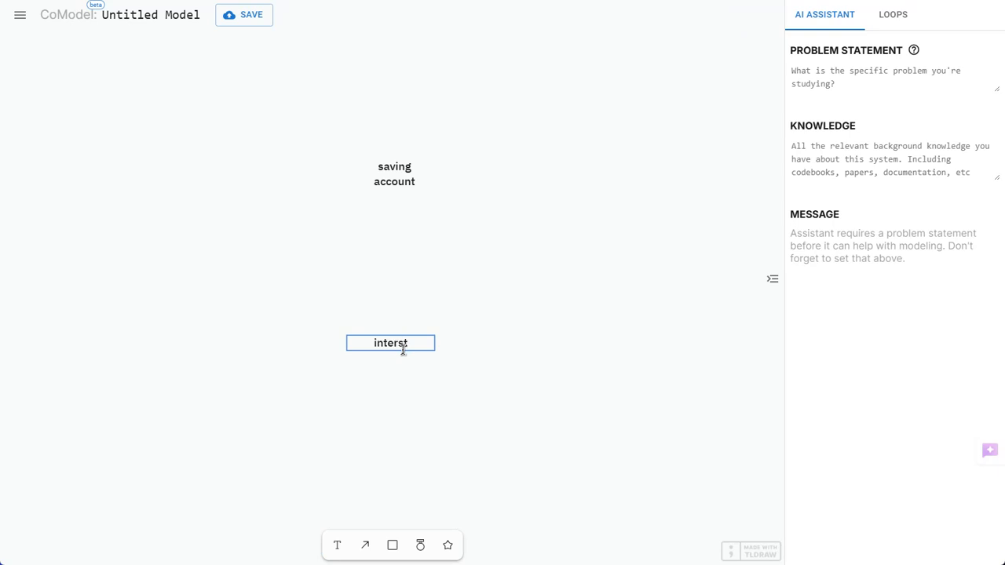
{"action": "left_click", "coordinate": [434, 395]}
Draw a positive causal link from saving account to interst and bow it outward to the left
{"action": "left_click", "coordinate": [364, 546]}
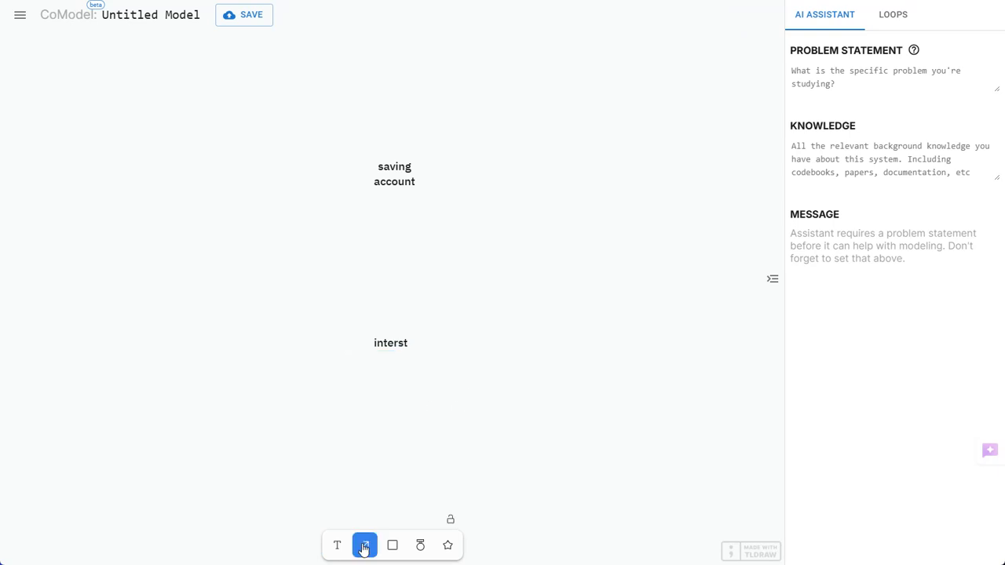
{"action": "left_click_drag", "start_coordinate": [379, 176], "coordinate": [381, 326]}
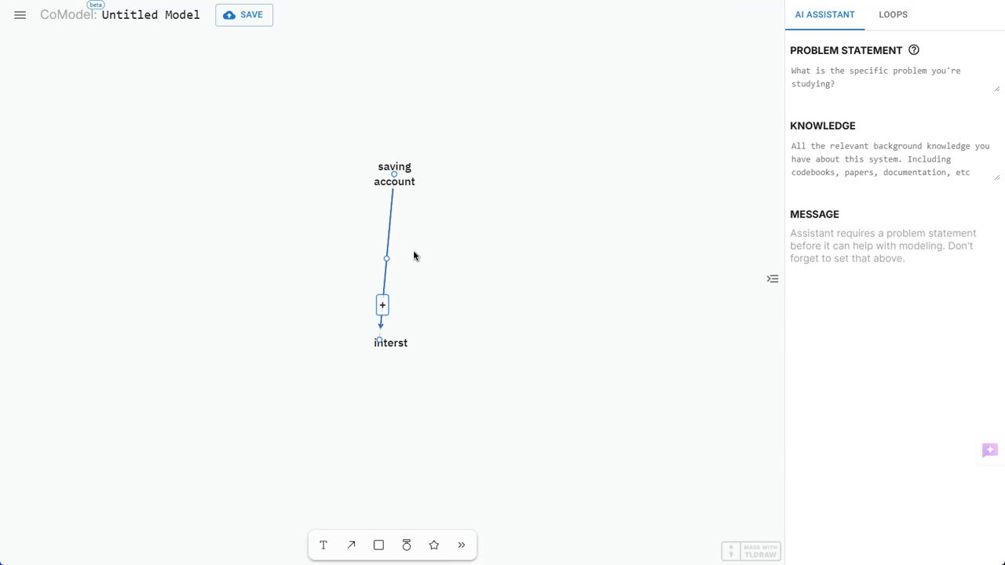
{"action": "left_click_drag", "start_coordinate": [389, 260], "coordinate": [341, 259]}
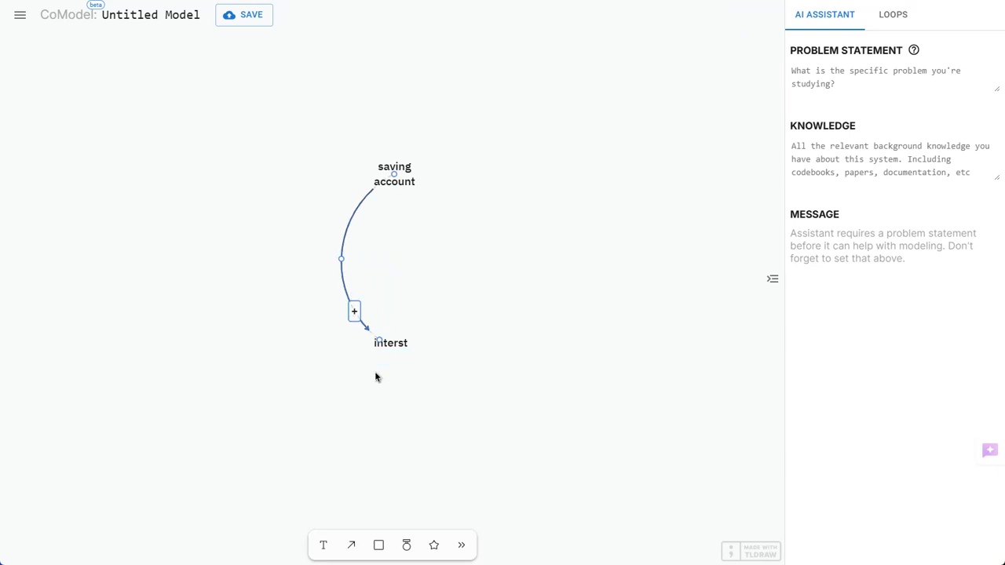
{"action": "left_click", "coordinate": [354, 312]}
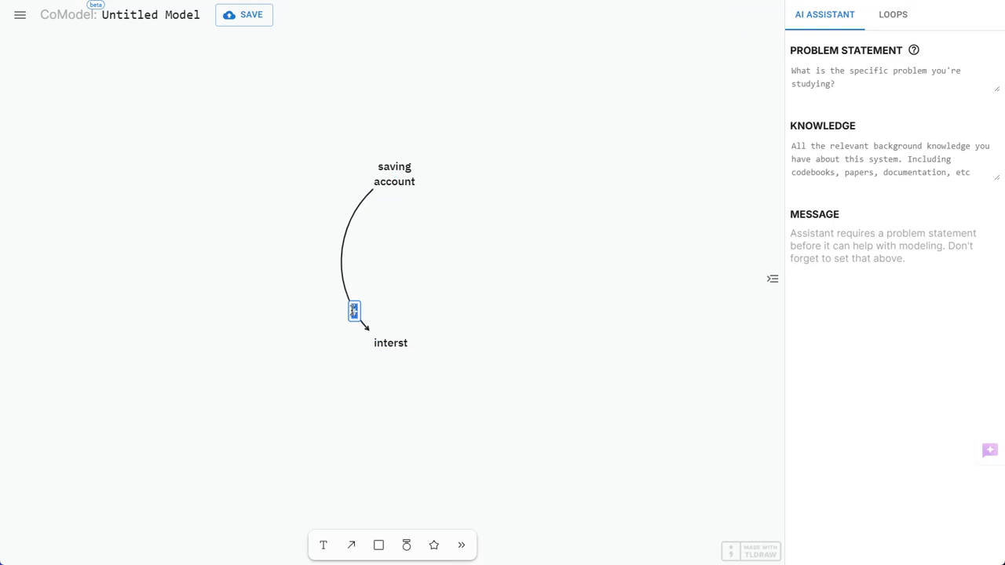
{"action": "left_click", "coordinate": [348, 386]}
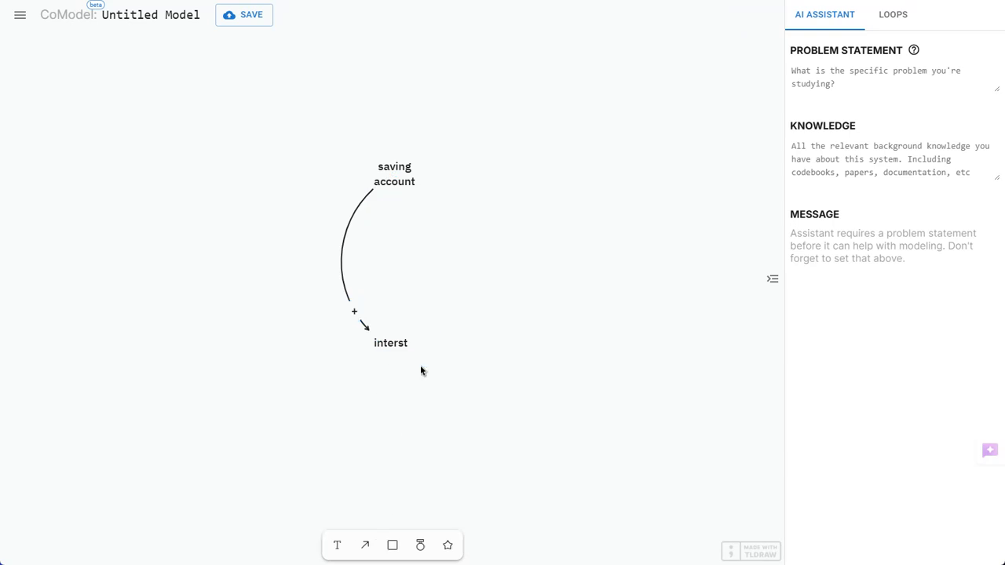
Close the loop with a positive link from interst back to saving account, bowed outward to the right
{"action": "left_click", "coordinate": [365, 545]}
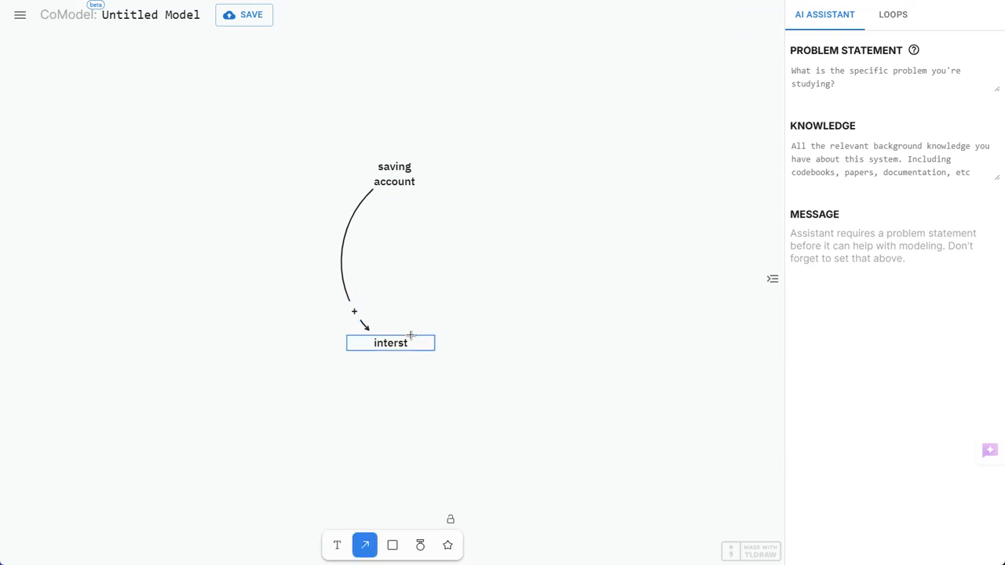
{"action": "mouse_move", "coordinate": [408, 338]}
{"action": "left_mouse_down"}
{"action": "mouse_move", "coordinate": [423, 199]}
{"action": "mouse_move", "coordinate": [413, 188]}
{"action": "left_mouse_up"}
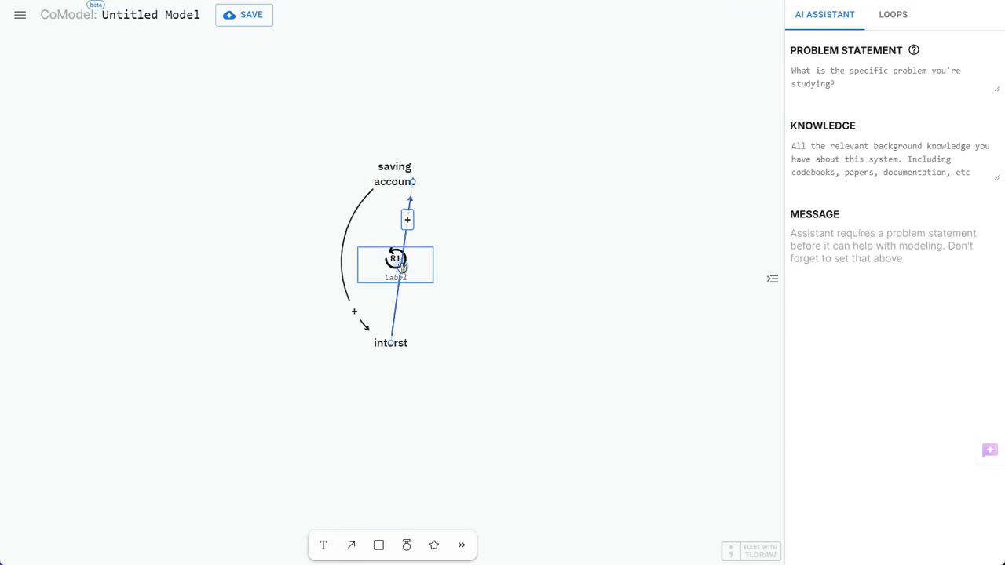
{"action": "left_click_drag", "start_coordinate": [402, 268], "coordinate": [428, 269]}
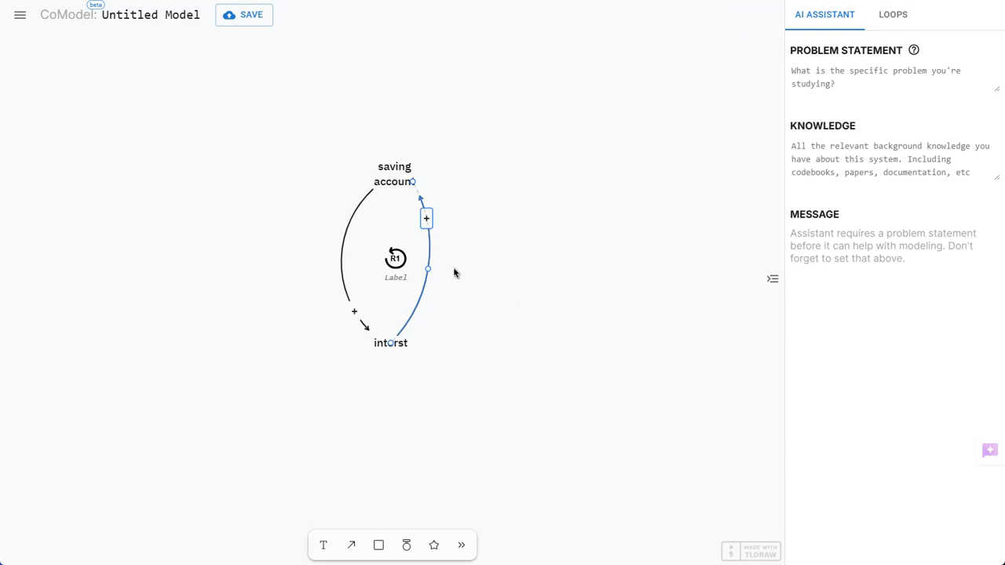
{"action": "left_click_drag", "start_coordinate": [427, 269], "coordinate": [434, 274]}
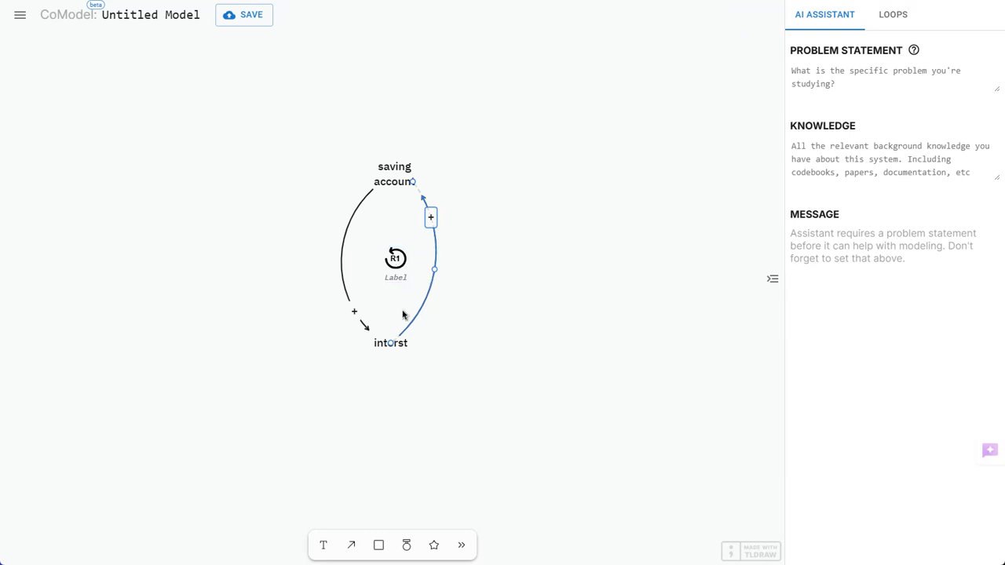
Label the reinforcing loop R1 "growth"
{"action": "left_click", "coordinate": [402, 280]}
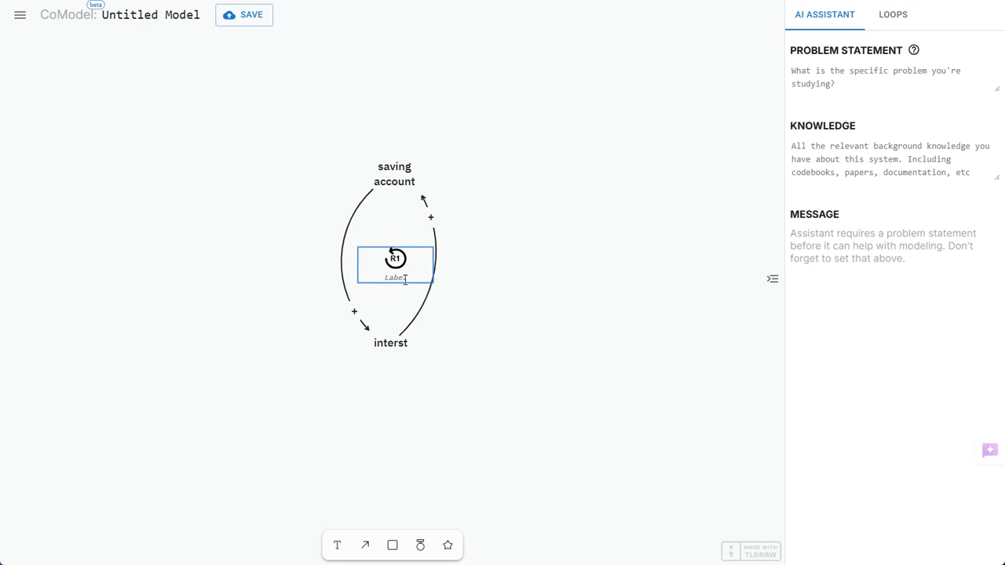
{"action": "type", "text": "growth"}
{"action": "left_click", "coordinate": [511, 343]}
With the arrow tool locked, draw two loose links from interst, one toward the upper right and one toward the lower right
{"action": "left_click", "coordinate": [365, 547]}
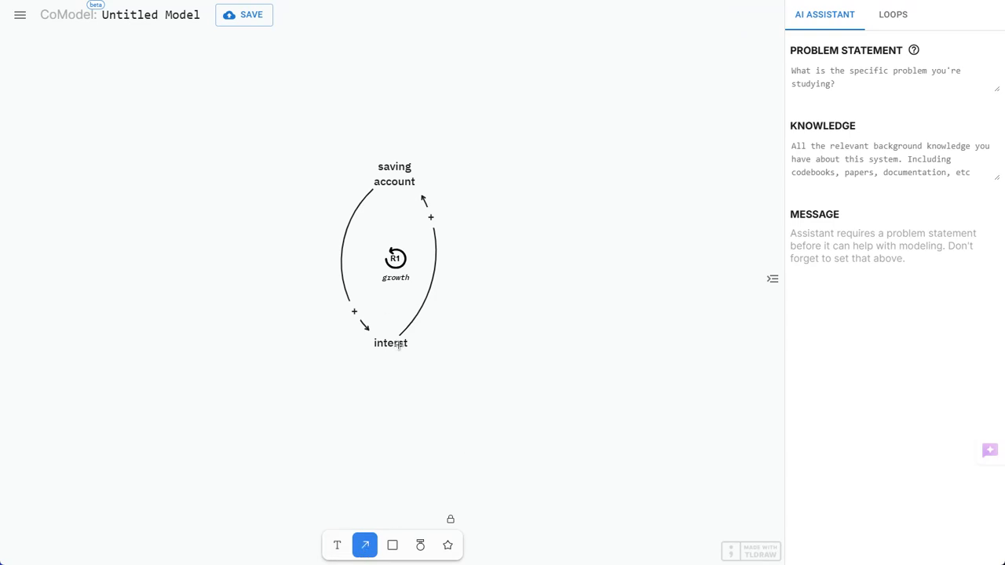
{"action": "left_click_drag", "start_coordinate": [399, 345], "coordinate": [545, 303]}
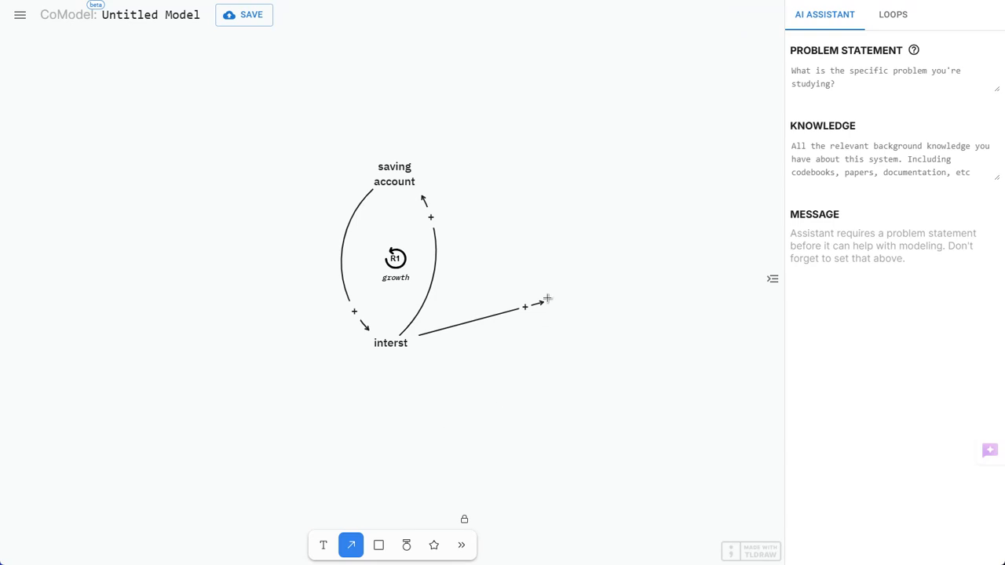
{"action": "left_click_drag", "start_coordinate": [399, 343], "coordinate": [441, 416]}
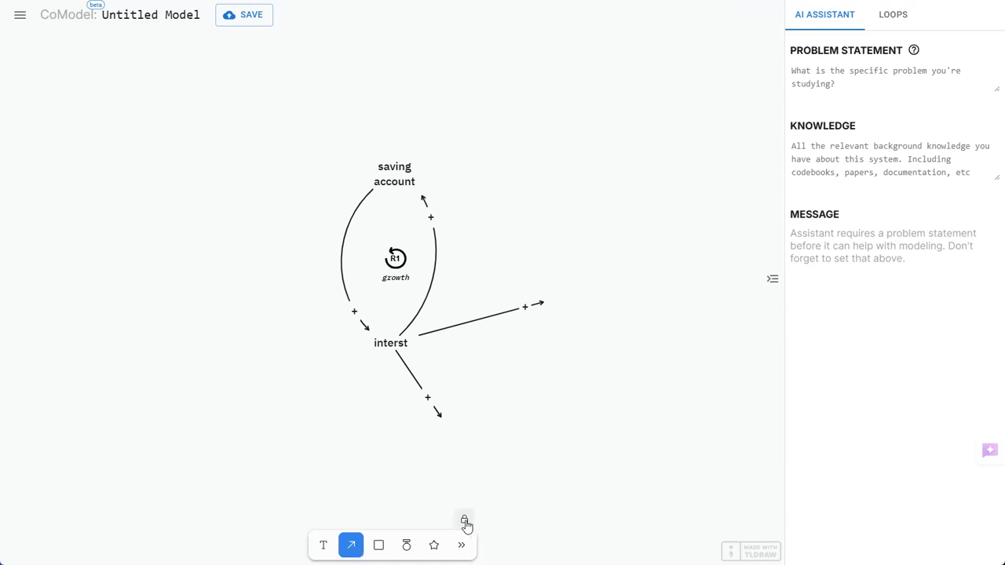
Bend both loose links from interst into downward-bowing curves
{"action": "left_click", "coordinate": [330, 548]}
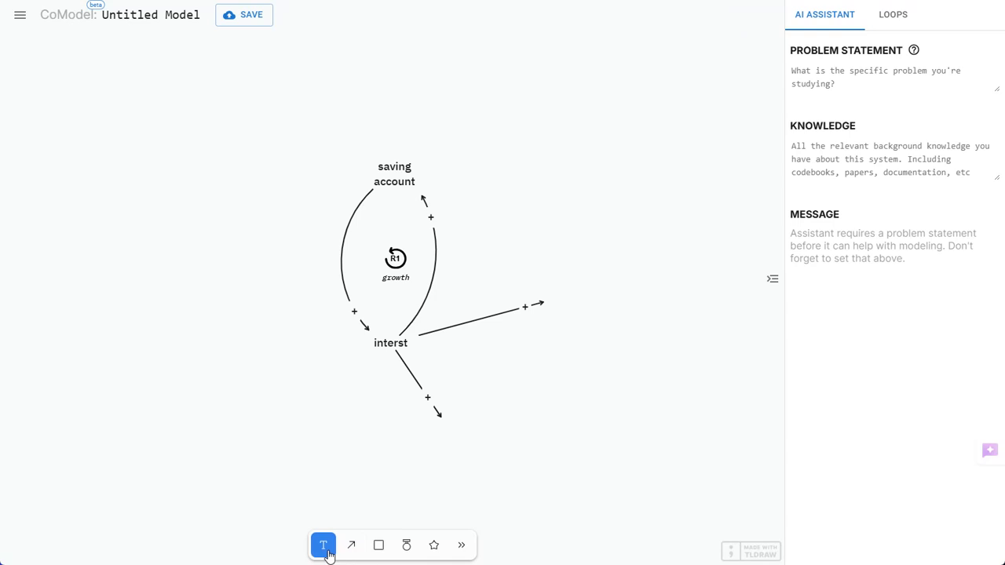
{"action": "left_click", "coordinate": [412, 372]}
{"action": "left_click", "coordinate": [417, 387]}
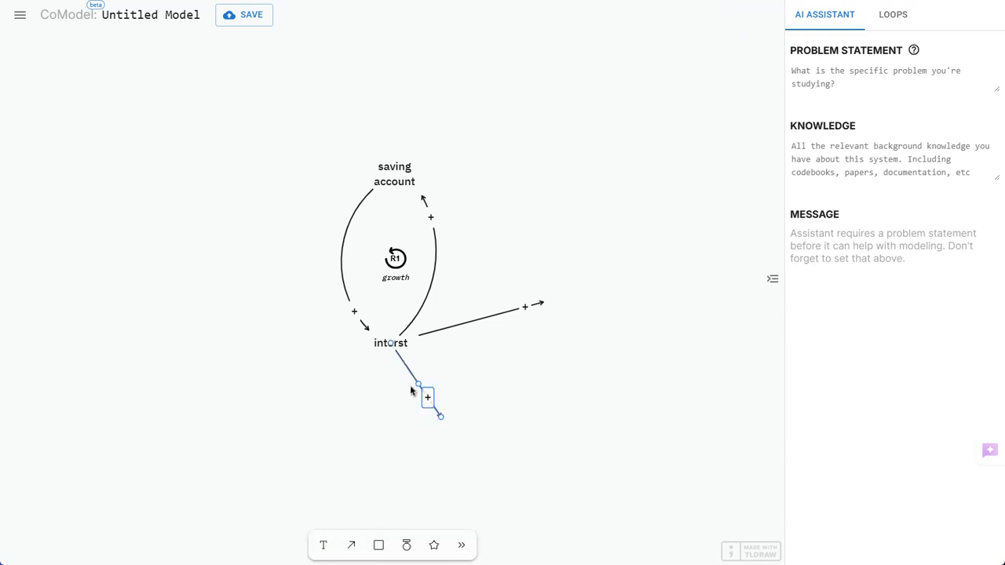
{"action": "left_click_drag", "start_coordinate": [415, 384], "coordinate": [396, 411]}
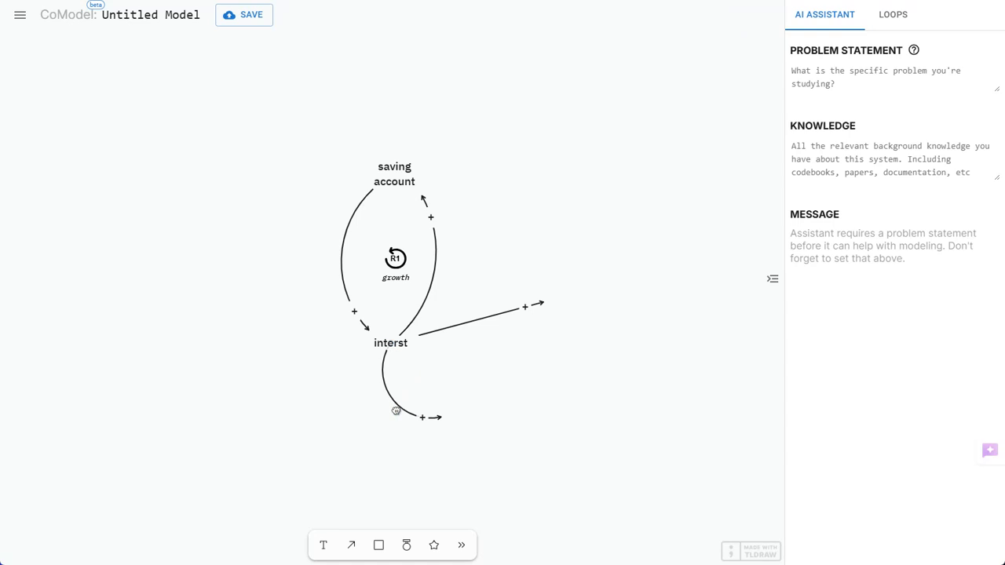
{"action": "left_click", "coordinate": [474, 328]}
{"action": "left_click_drag", "start_coordinate": [480, 318], "coordinate": [484, 354]}
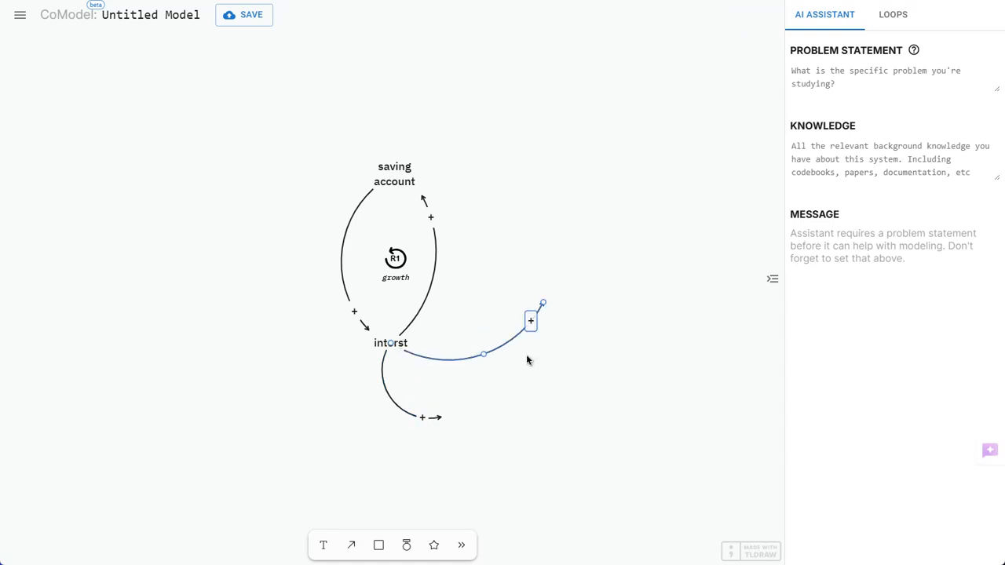
Delete both loose links that start at interst
{"action": "key", "text": "Delete"}
{"action": "left_click", "coordinate": [389, 394]}
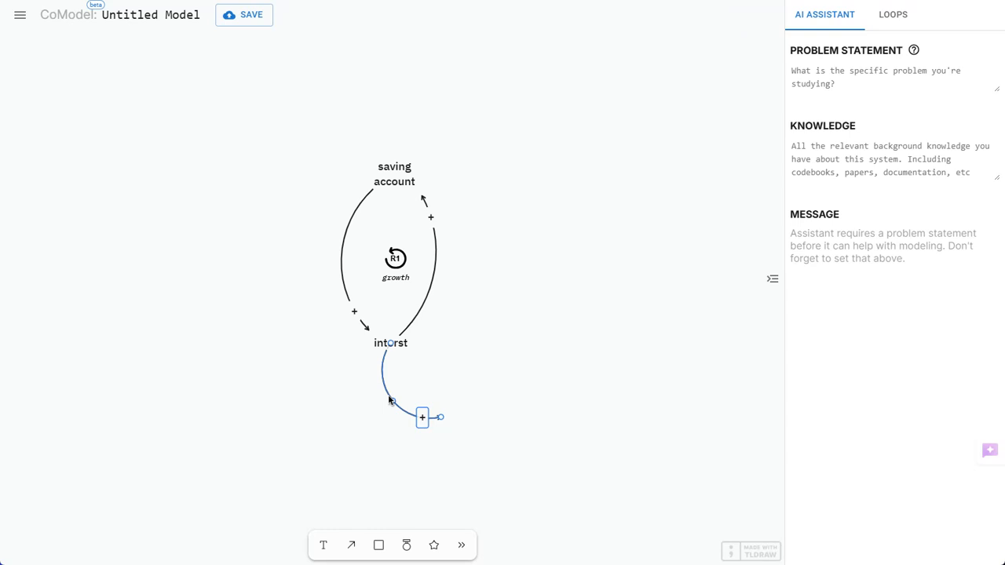
{"action": "key", "text": "Delete"}
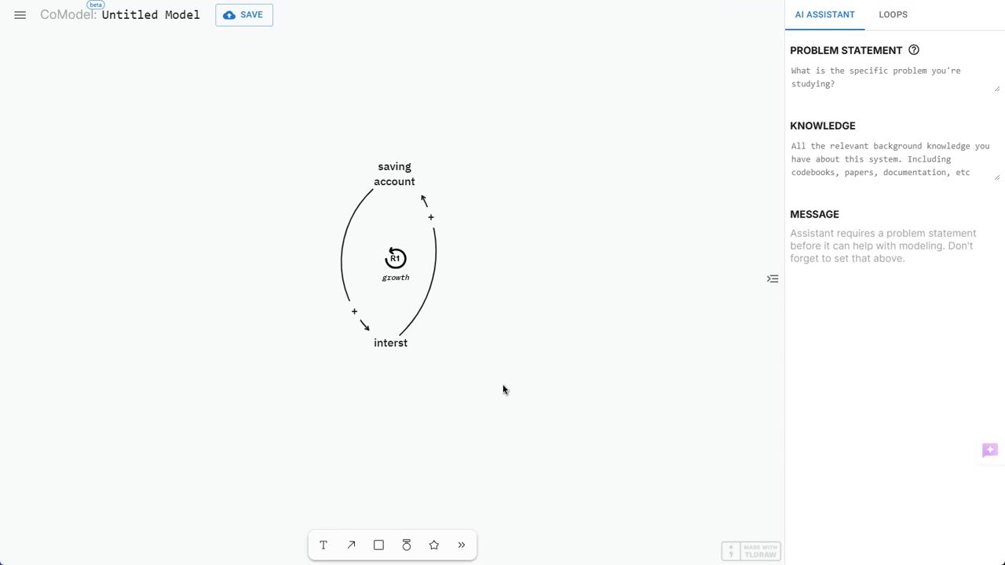
Place a stock box below and to the right of the loop and name it "stock"
{"action": "left_click", "coordinate": [380, 548]}
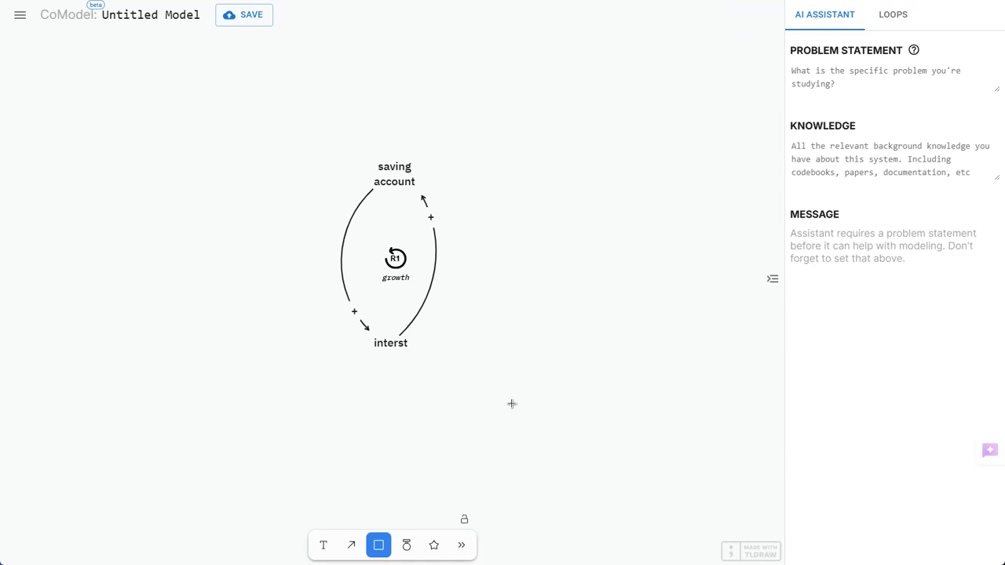
{"action": "left_click", "coordinate": [516, 409]}
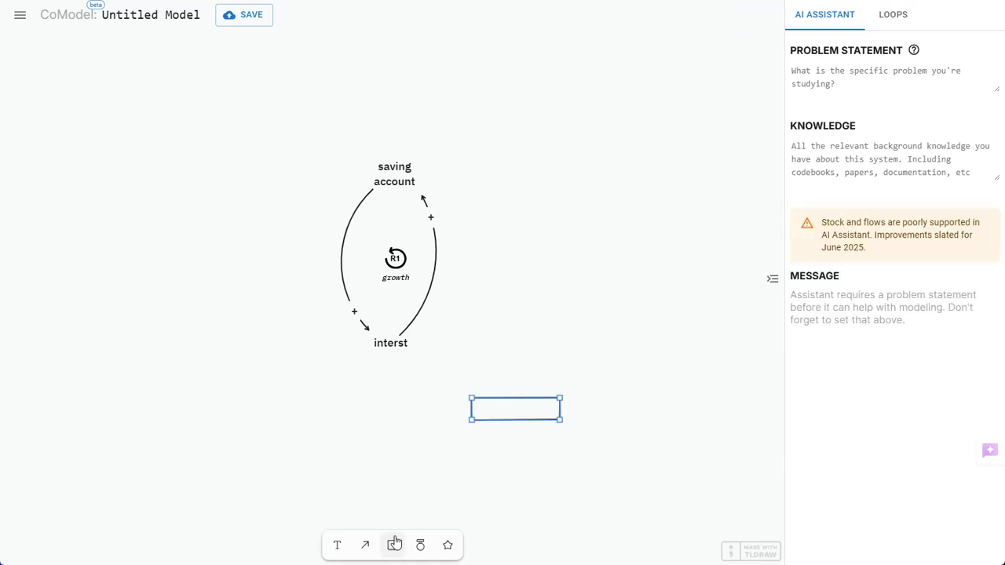
{"action": "double_click", "coordinate": [528, 413]}
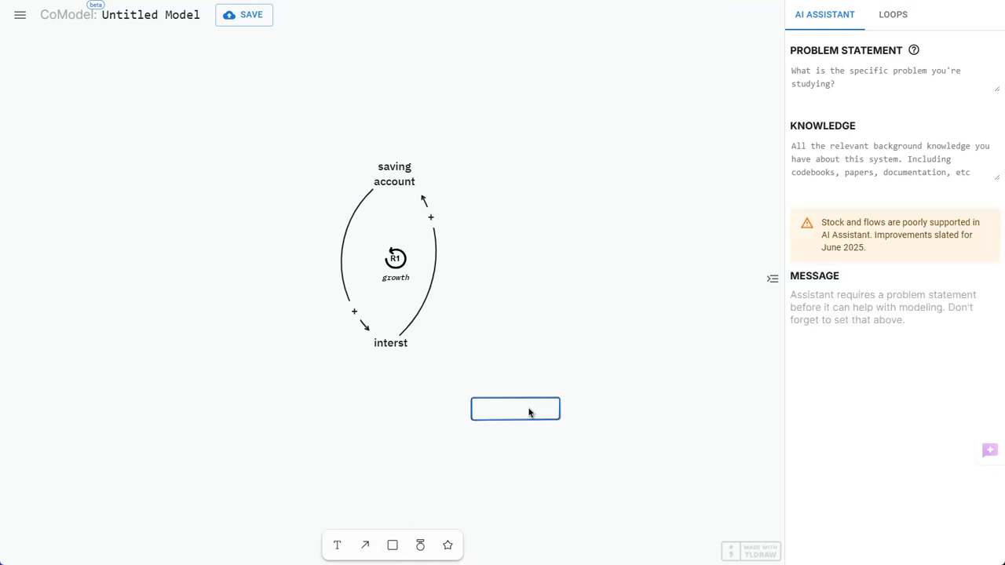
{"action": "type", "text": "sad"}
{"action": "key", "text": "BackSpace"}
{"action": "key", "text": "BackSpace"}
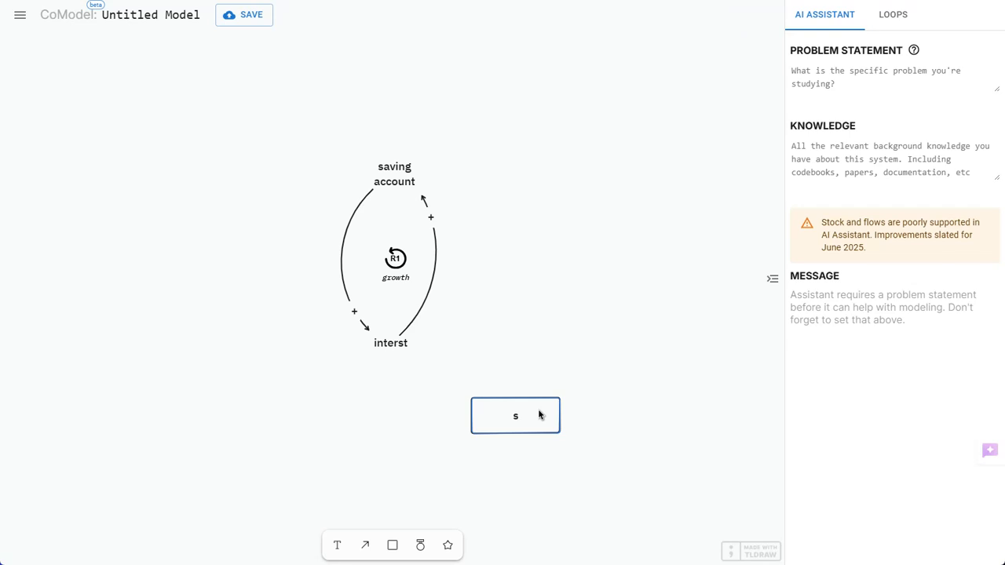
{"action": "type", "text": "ati"}
{"action": "type", "text": "stock"}
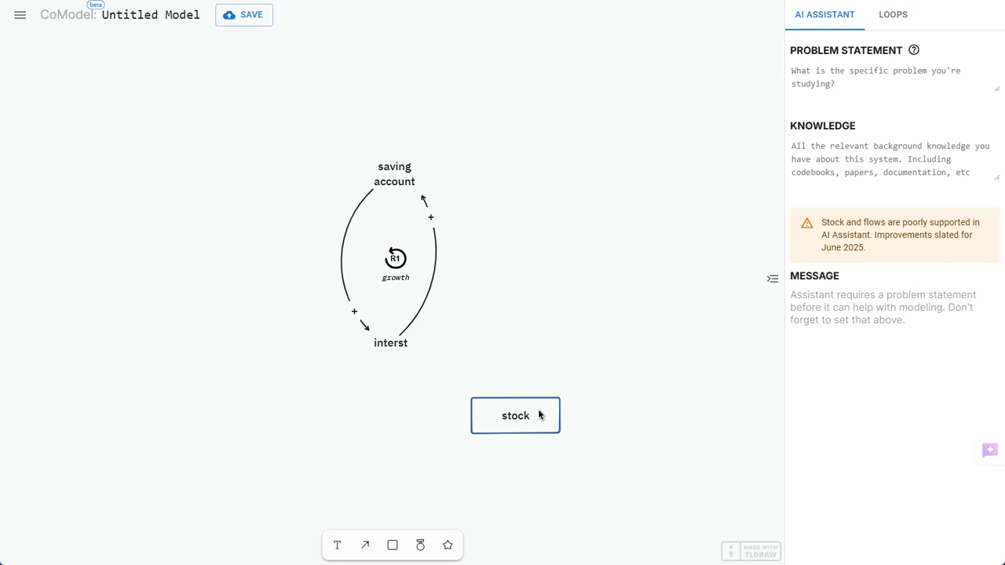
Add a flow beside the stock box and attach its arrowhead to the stock as an inflow
{"action": "left_click", "coordinate": [420, 545]}
{"action": "left_click", "coordinate": [361, 428]}
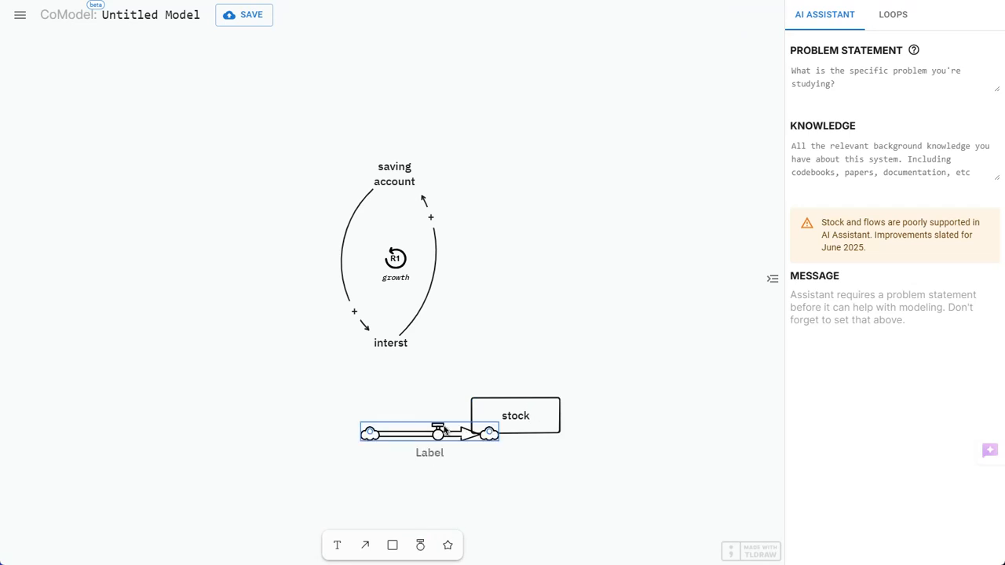
{"action": "left_click_drag", "start_coordinate": [452, 442], "coordinate": [487, 420]}
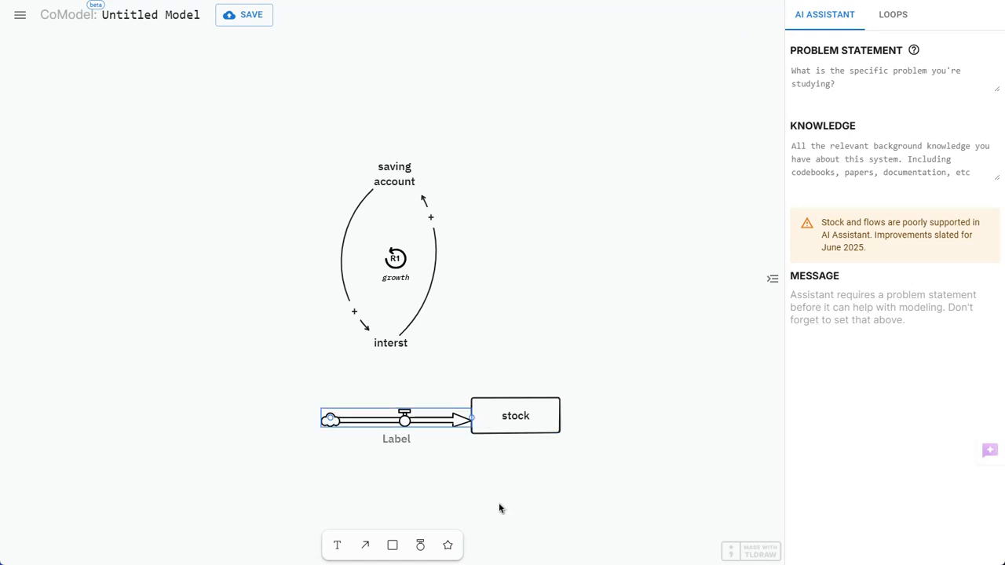
Draw a positive link from the stock to the inflow's valve and arch it upward above the flow
{"action": "left_click", "coordinate": [365, 545]}
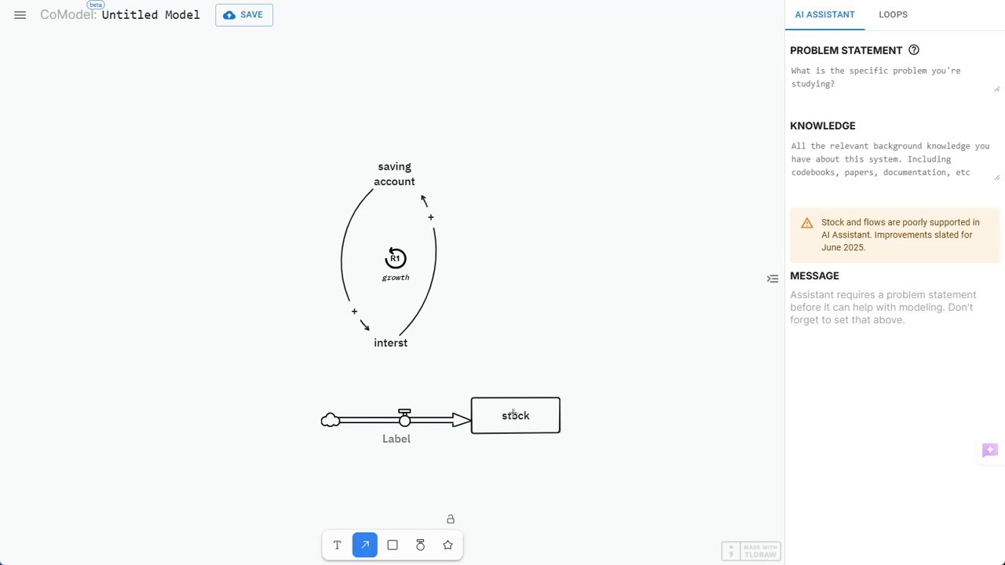
{"action": "left_click_drag", "start_coordinate": [513, 412], "coordinate": [394, 419]}
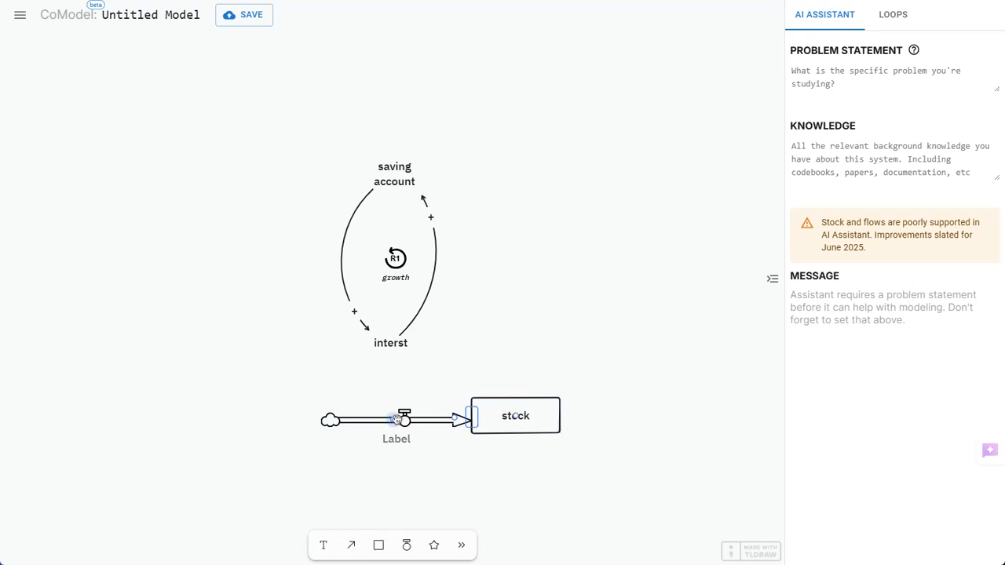
{"action": "left_click_drag", "start_coordinate": [455, 419], "coordinate": [452, 364]}
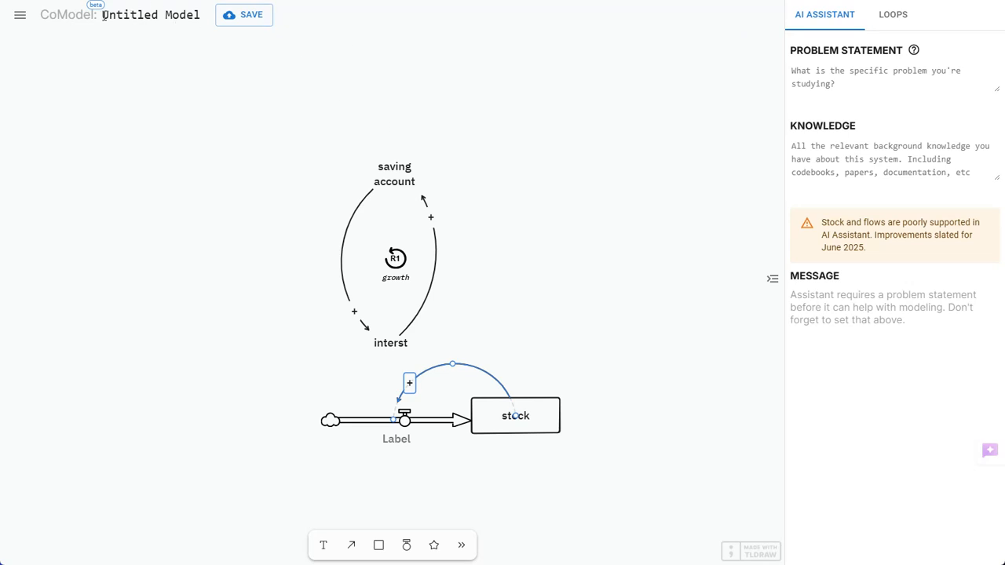
Rename the untitled model as "savings" and save it
{"action": "left_click_drag", "start_coordinate": [103, 17], "coordinate": [205, 22]}
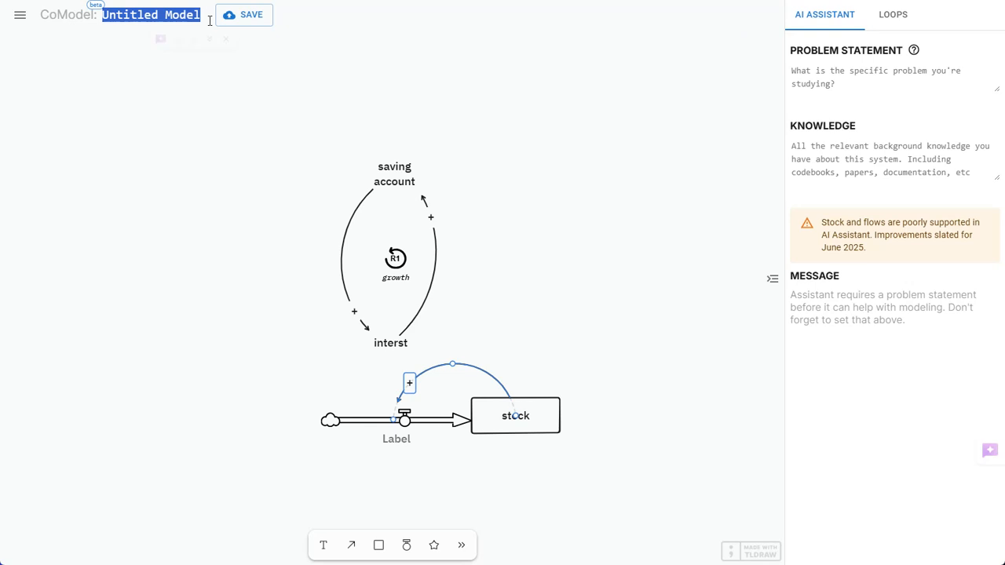
{"action": "type", "text": "savi"}
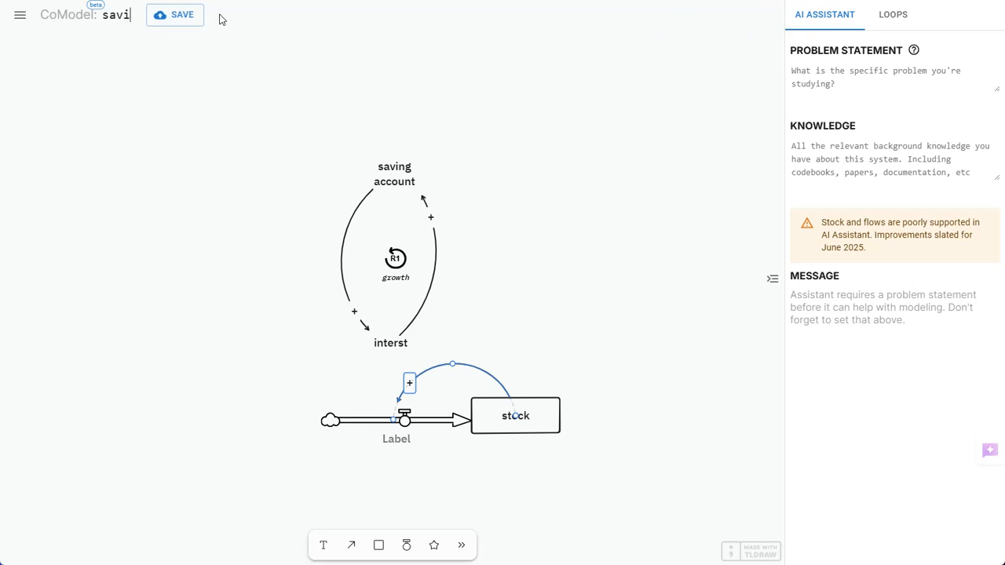
{"action": "type", "text": "ngs"}
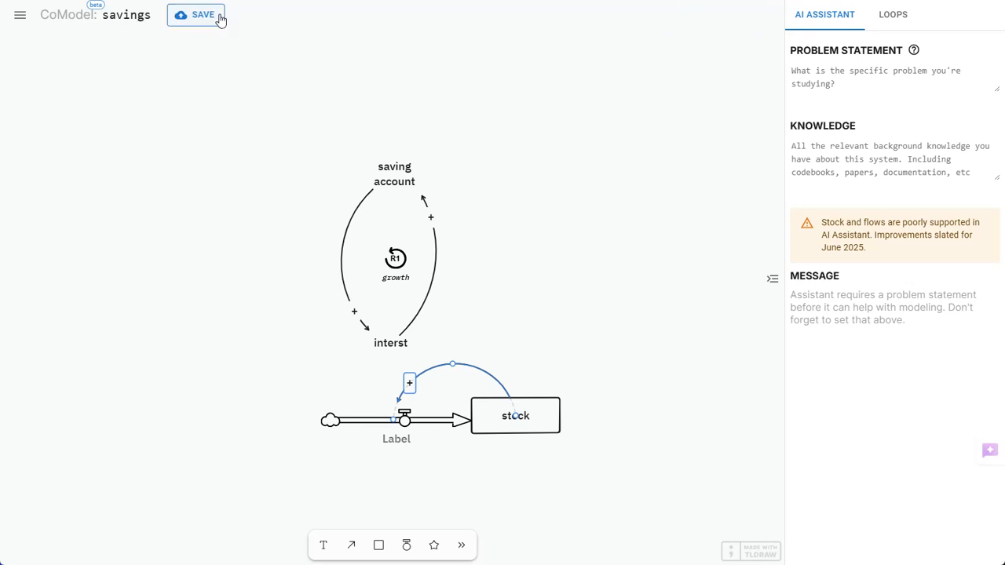
{"action": "left_click", "coordinate": [206, 18]}
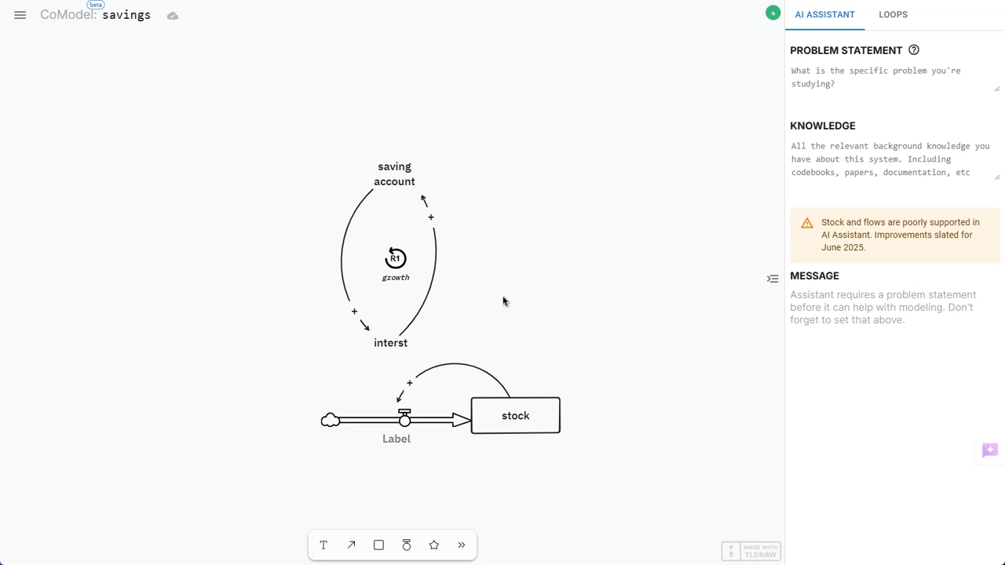
Show the savings model's list of loops and open the saved model Fate of Empires
{"action": "left_click", "coordinate": [892, 16]}
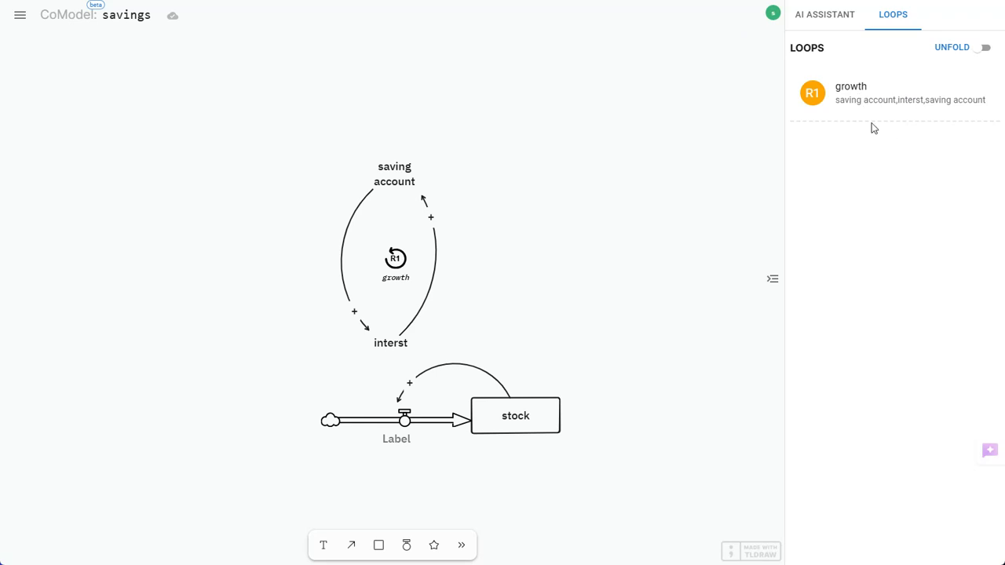
{"action": "left_click", "coordinate": [17, 19]}
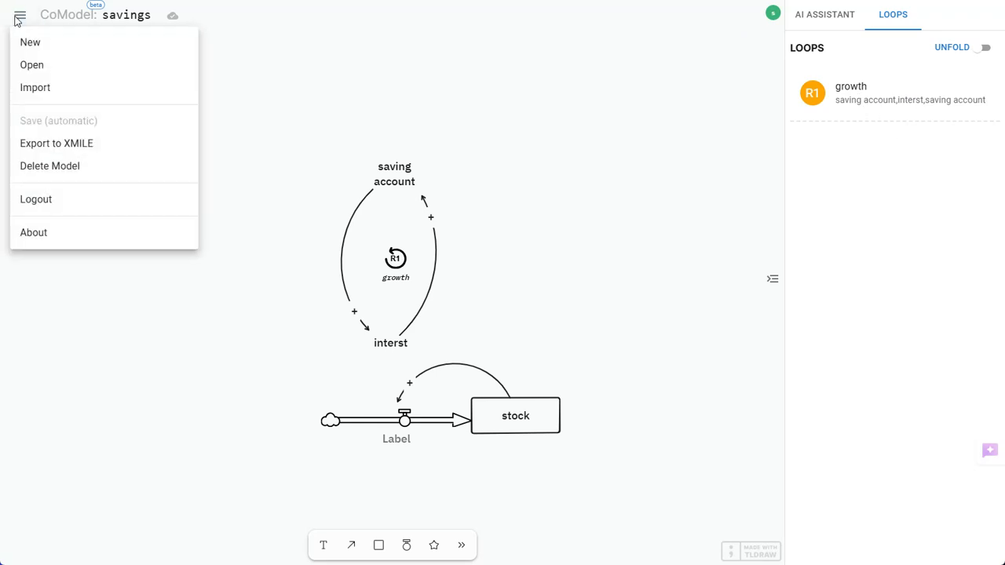
{"action": "left_click", "coordinate": [33, 65]}
{"action": "left_click", "coordinate": [512, 226]}
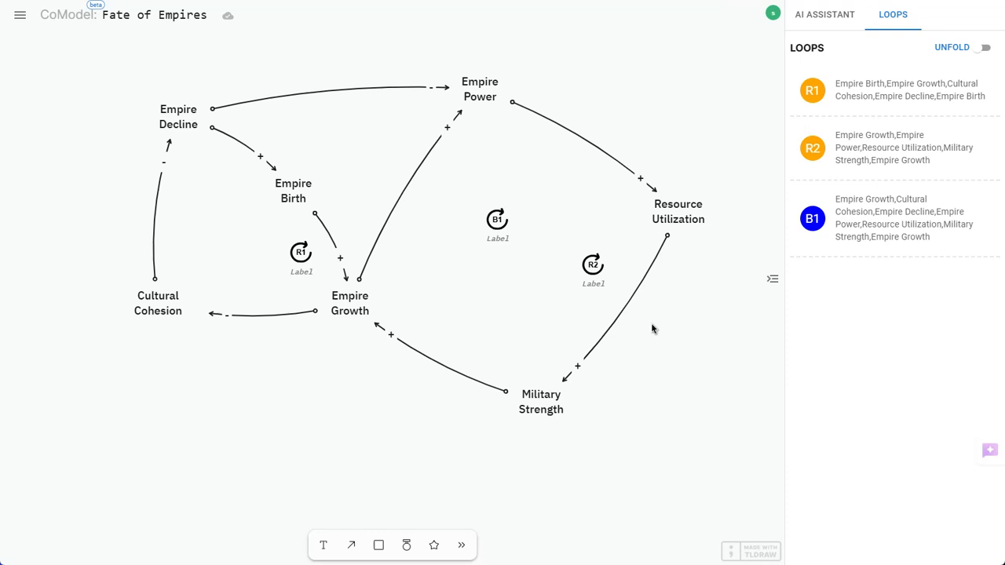
{"action": "scroll", "coordinate": [663, 336], "scroll_direction": "down", "scroll_amount": 5}
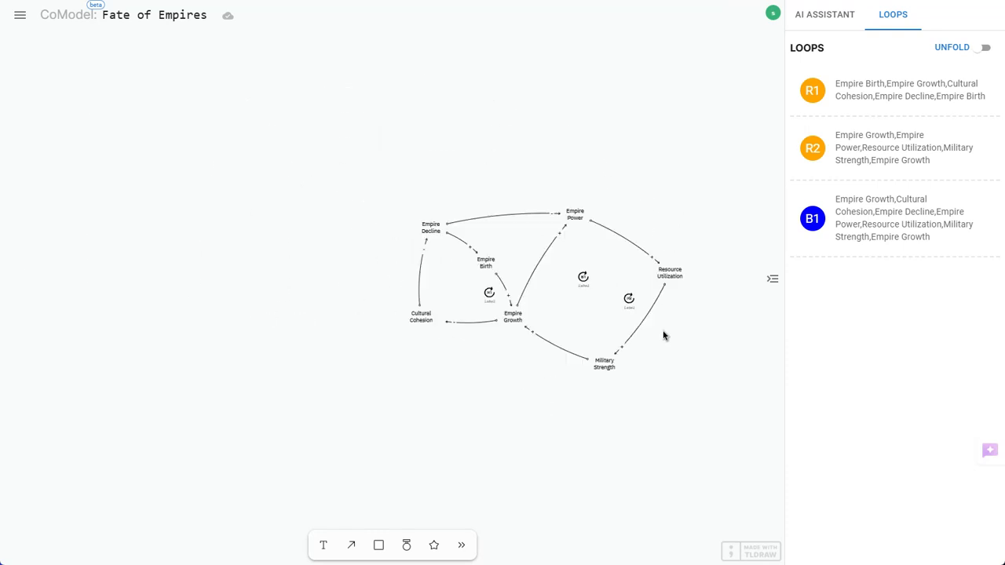
{"action": "scroll", "coordinate": [663, 336], "scroll_direction": "up", "scroll_amount": 5}
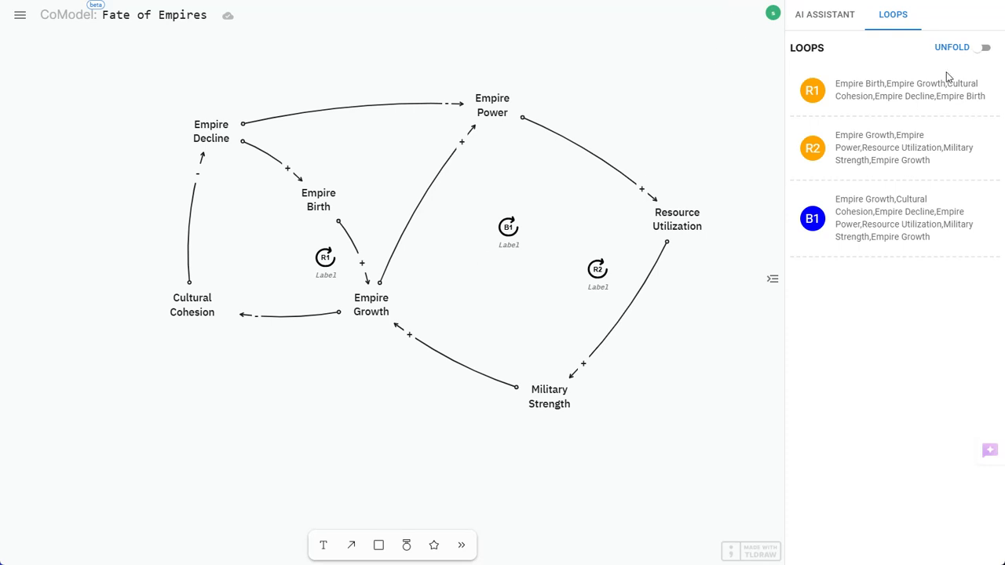
Unfold the diagram loop by loop through R1, R2 and B1, and return to the full diagram
{"action": "left_click", "coordinate": [985, 49]}
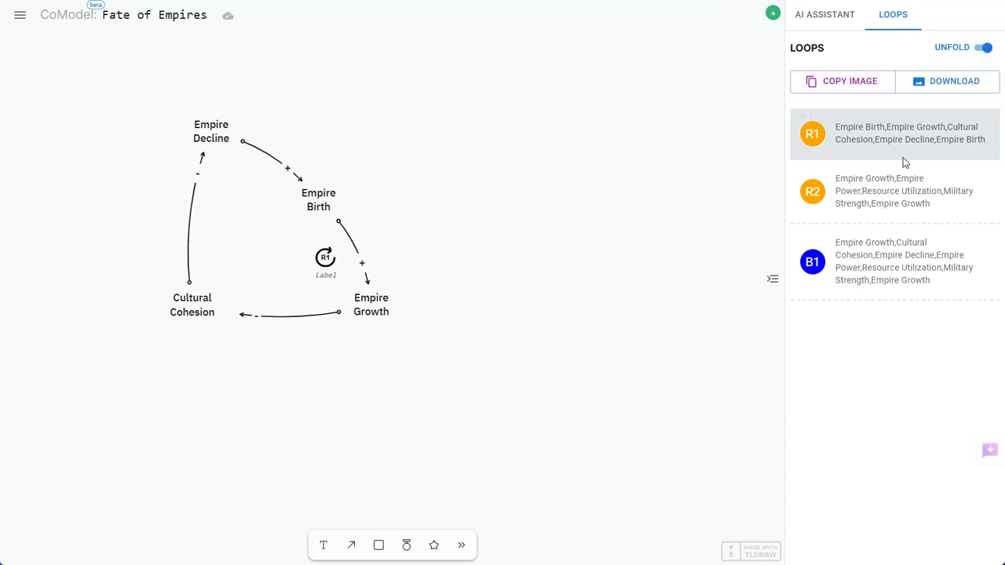
{"action": "left_click", "coordinate": [900, 196]}
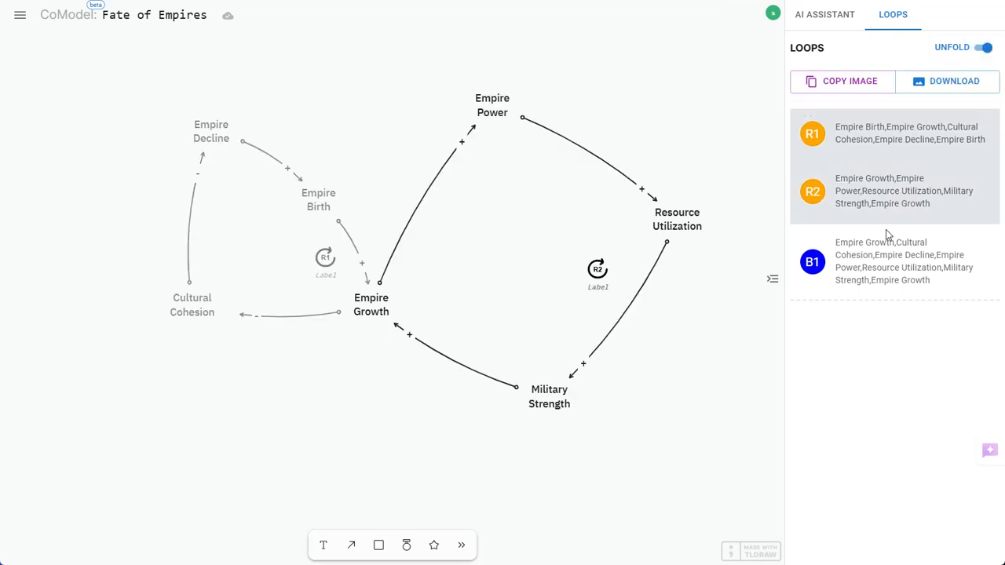
{"action": "left_click", "coordinate": [876, 279]}
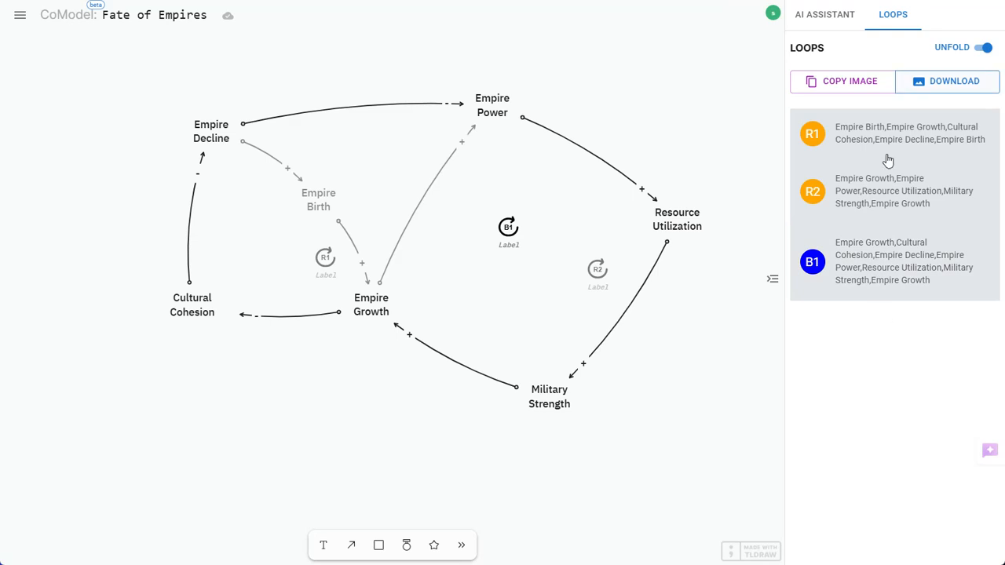
{"action": "left_click", "coordinate": [982, 50]}
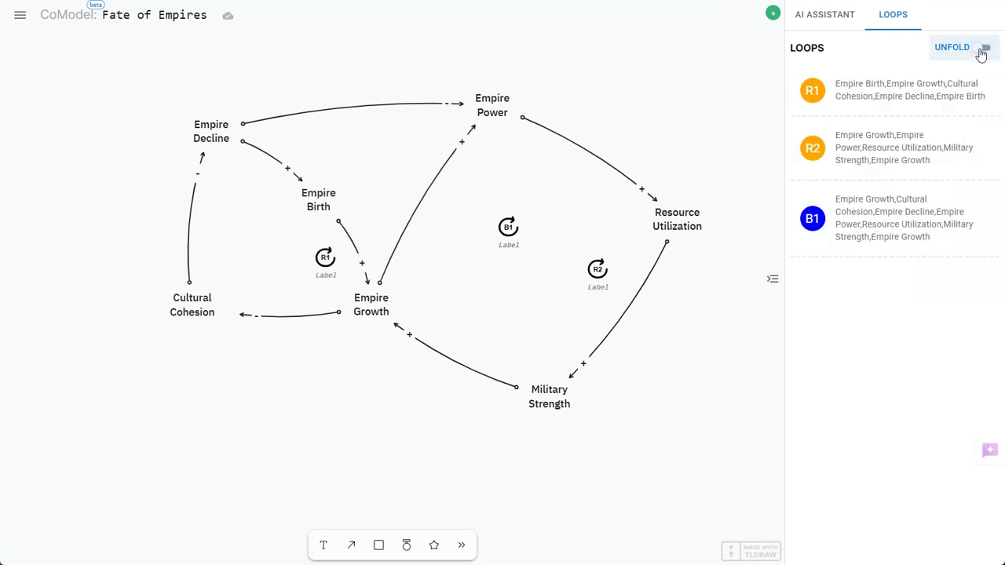
Reorder the loops so the Military Strength reinforcing loop comes first, the balancing loop second and the Empire Birth loop last
{"action": "left_click_drag", "start_coordinate": [872, 166], "coordinate": [886, 98]}
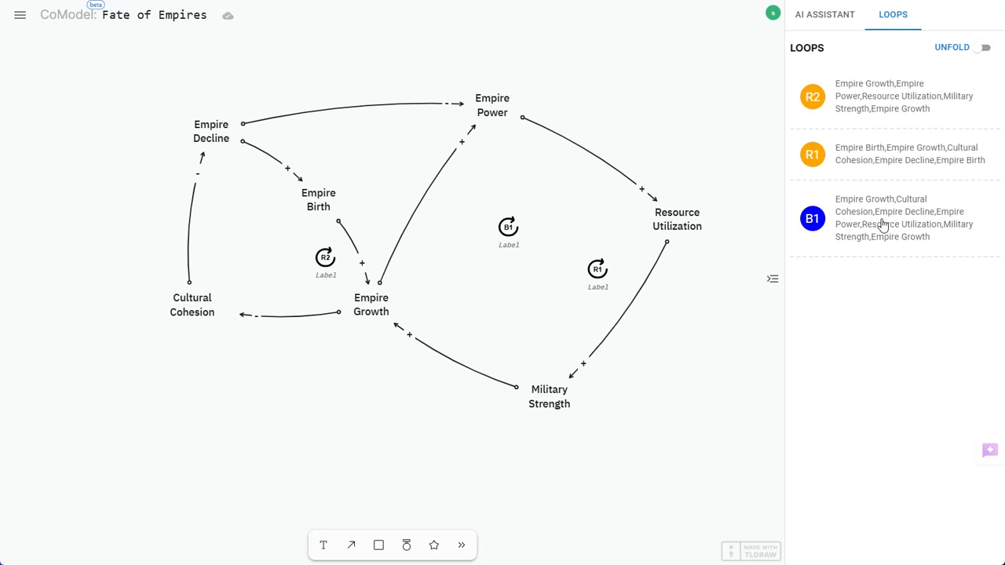
{"action": "left_click_drag", "start_coordinate": [881, 225], "coordinate": [888, 168]}
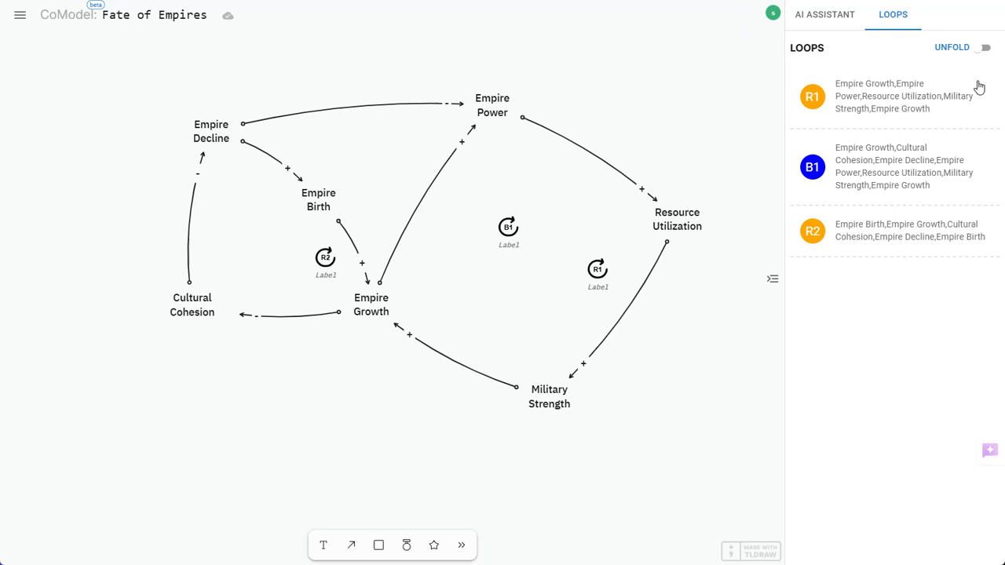
Play the unfolding of the reordered loops R1, B1 and R2 twice, returning to the full diagram each time
{"action": "left_click", "coordinate": [984, 49]}
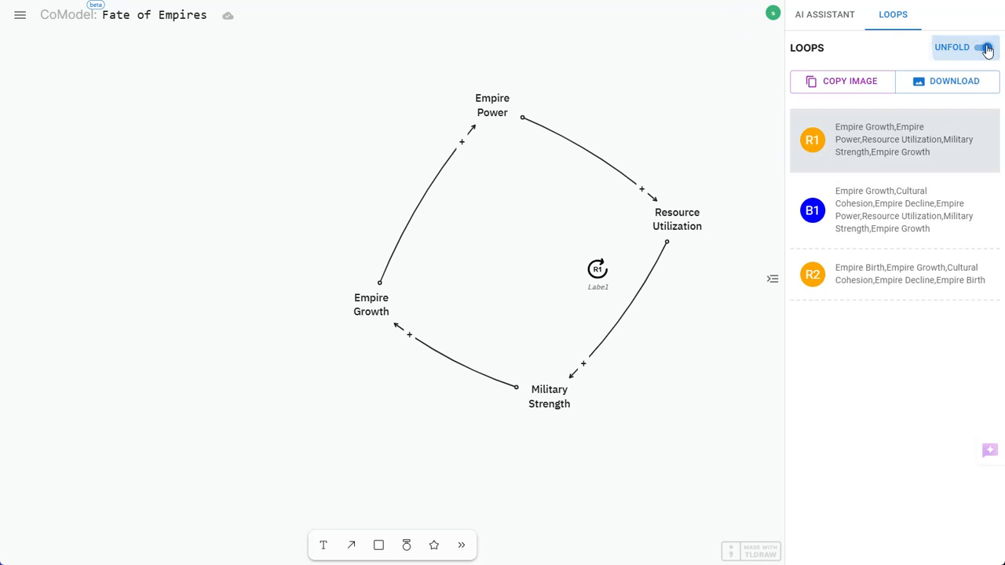
{"action": "left_click", "coordinate": [897, 278]}
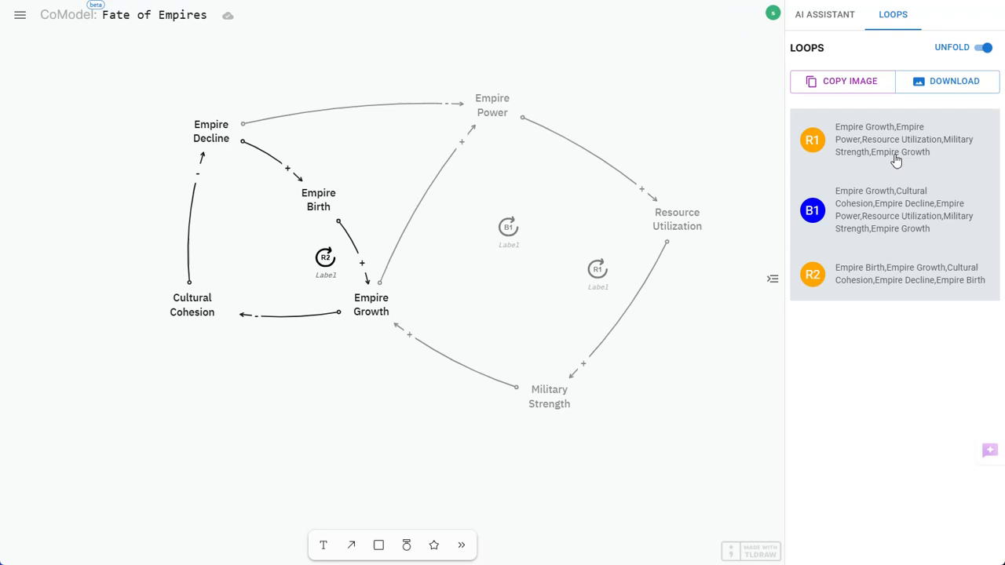
{"action": "left_click", "coordinate": [981, 50]}
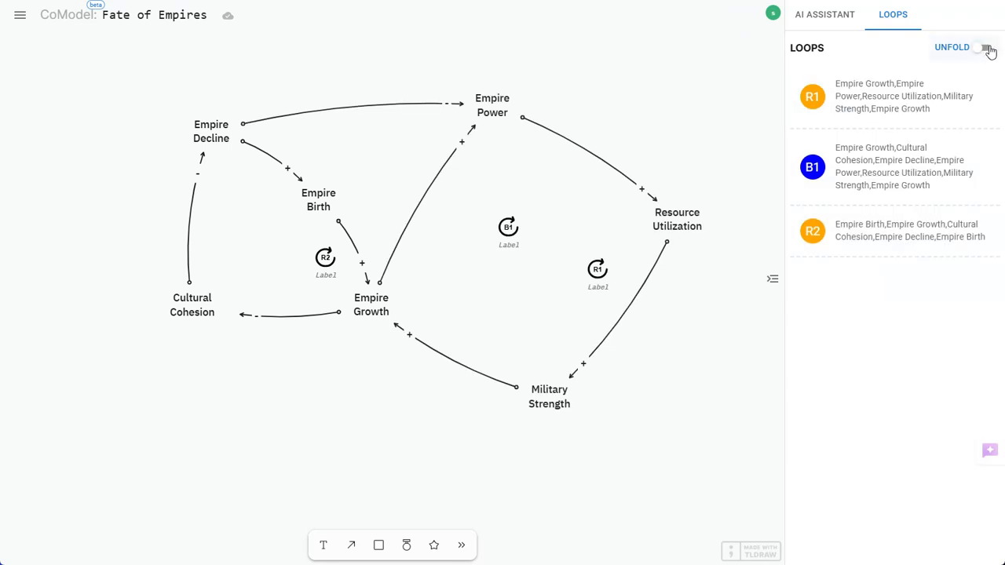
{"action": "left_click", "coordinate": [985, 49]}
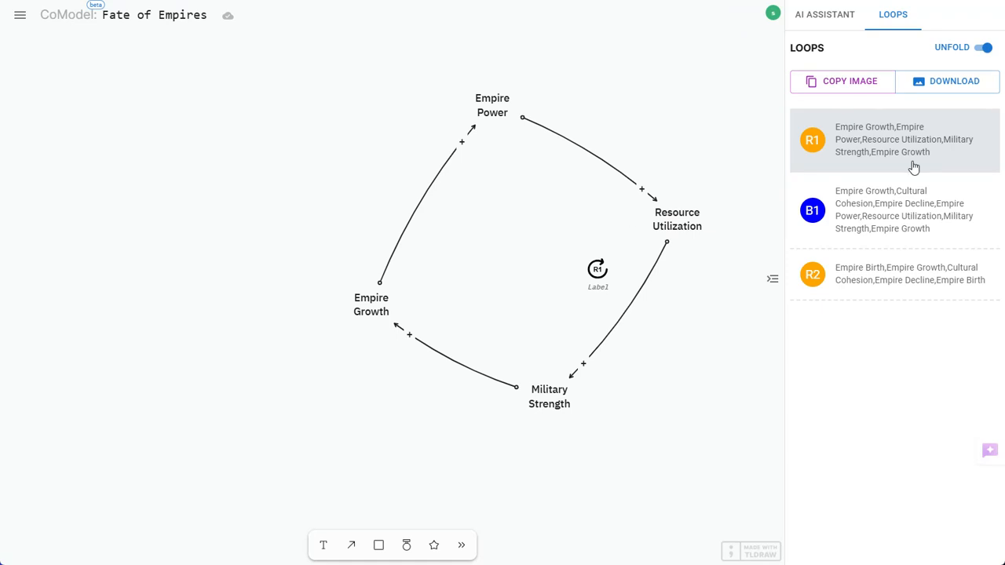
{"action": "left_click", "coordinate": [890, 222]}
{"action": "left_click", "coordinate": [892, 271]}
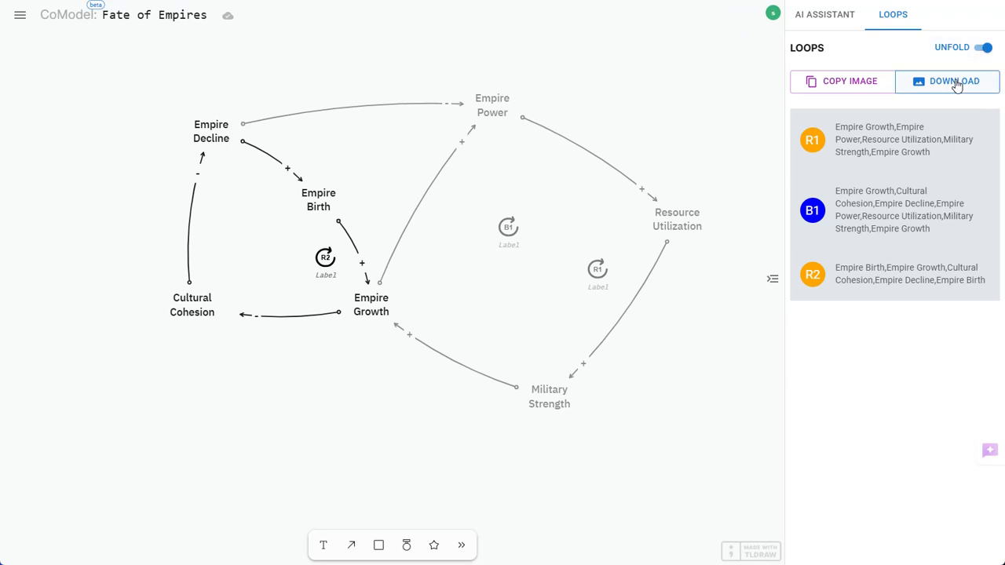
{"action": "left_click", "coordinate": [981, 48]}
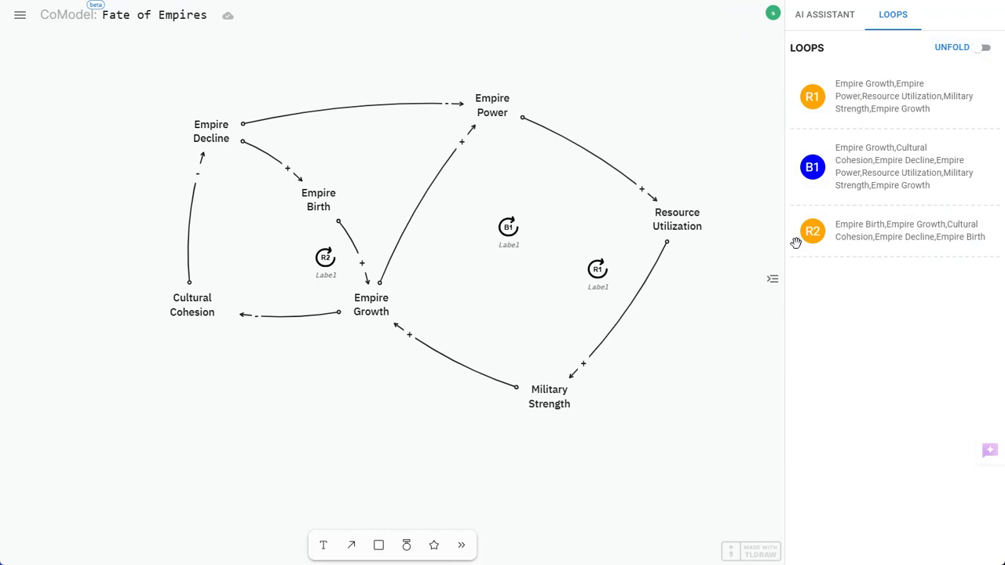